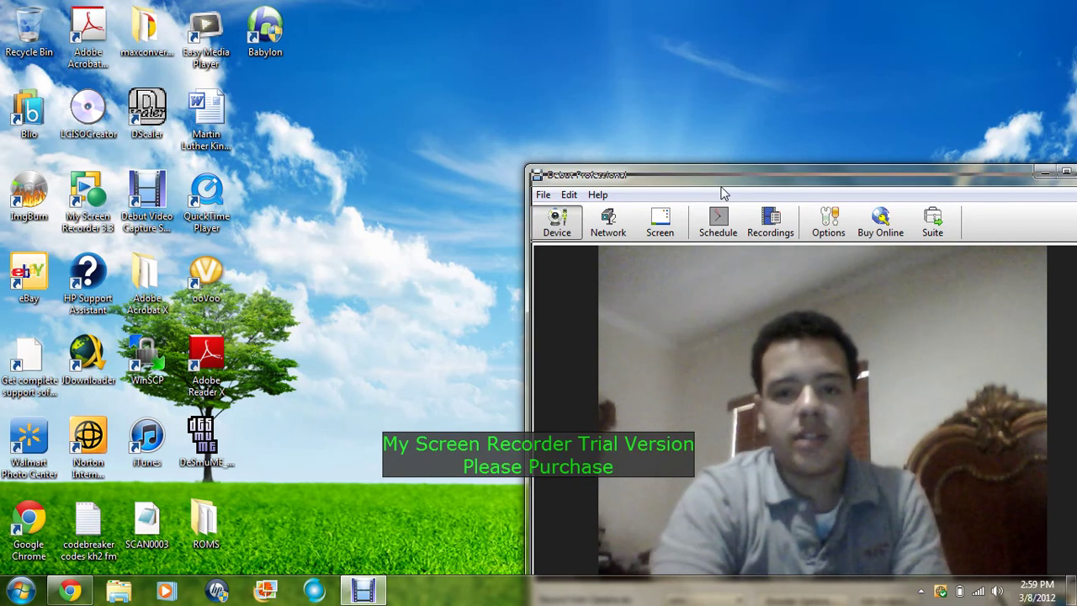
# Step: Place the redsn0w_win_0.9.10b6 folder on the open desktop area, open it and launch the redsn0w application
pyautogui.moveTo(783, 314); pyautogui.dragTo(449, 112)
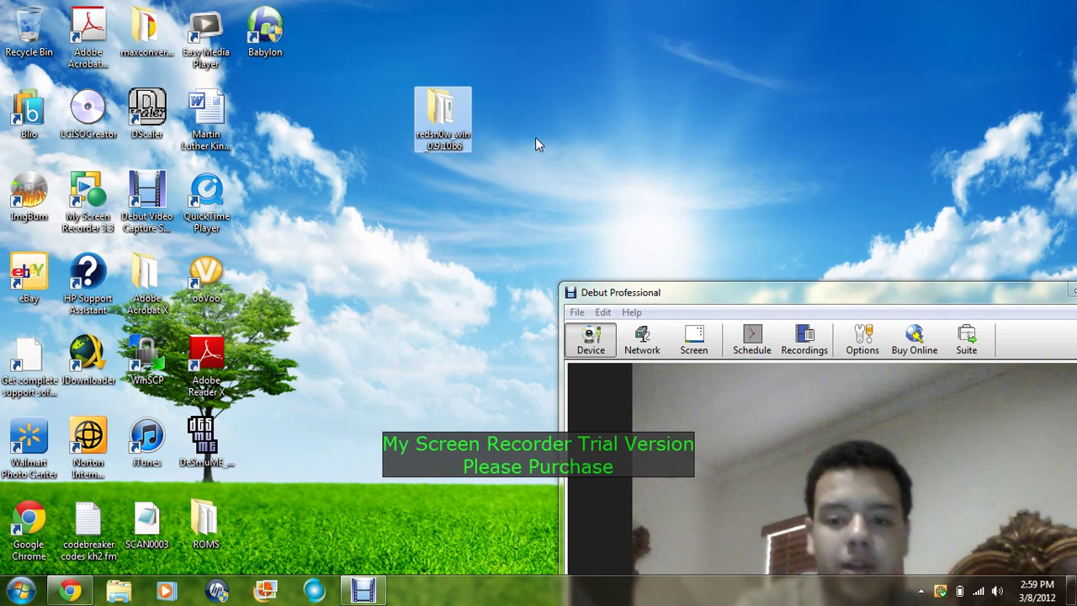
pyautogui.moveTo(445, 194); pyautogui.dragTo(589, 102)
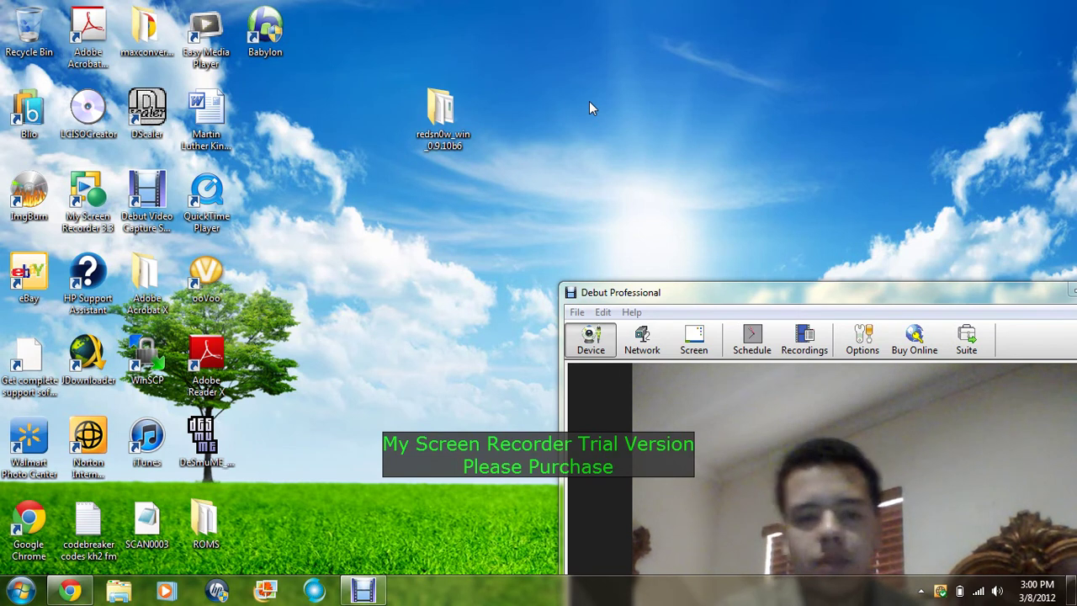
pyautogui.doubleClick(443, 111)
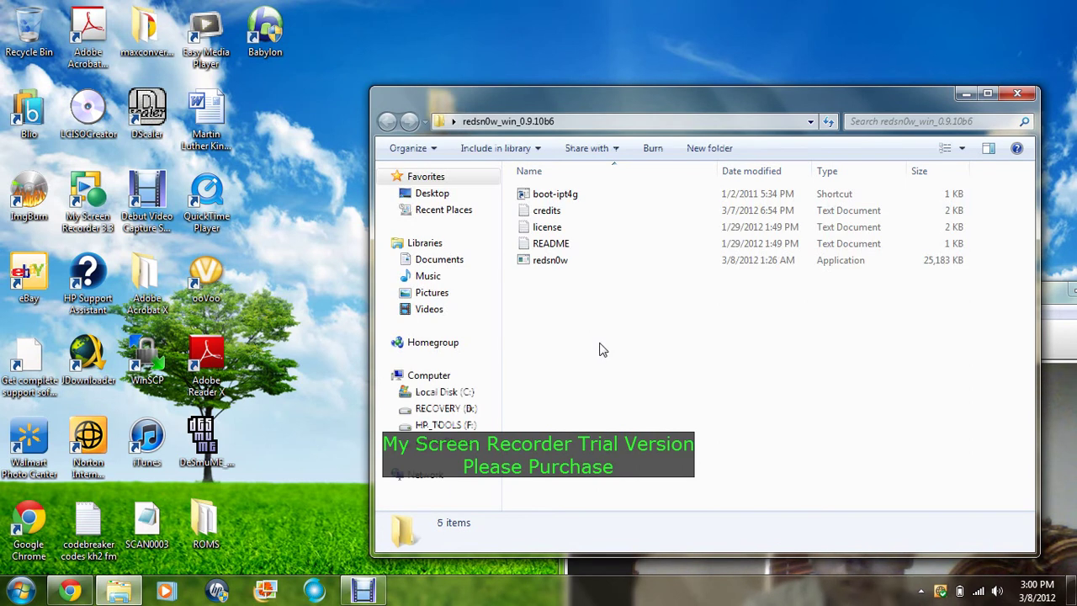
pyautogui.click(532, 263)
pyautogui.doubleClick(533, 262)
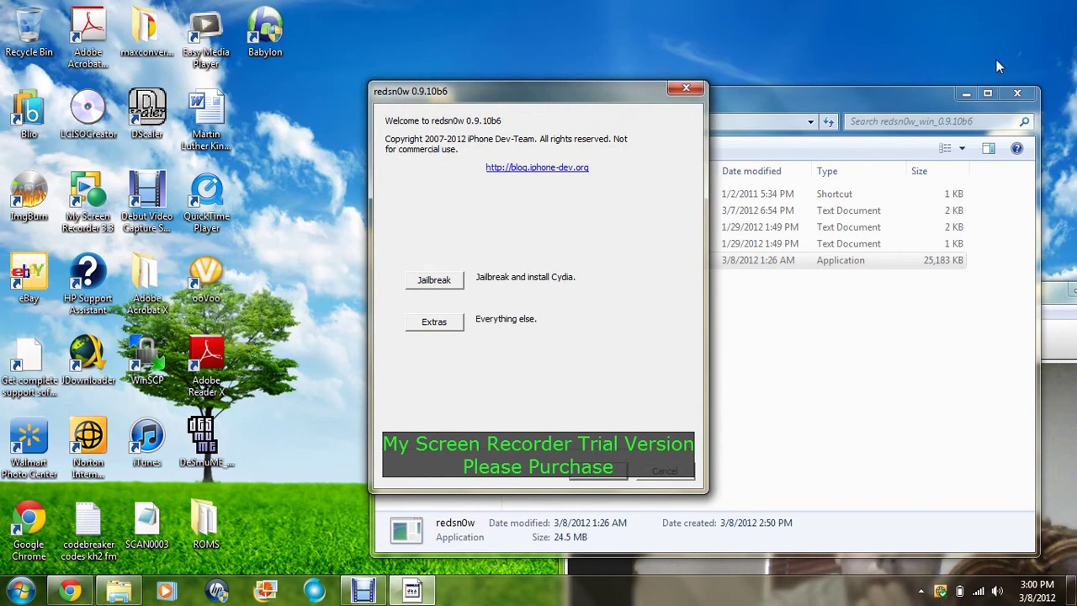
# Step: Close the redsn0w_win_0.9.10b6 folder window and reposition the redsn0w window on the desktop
pyautogui.click(1019, 93)
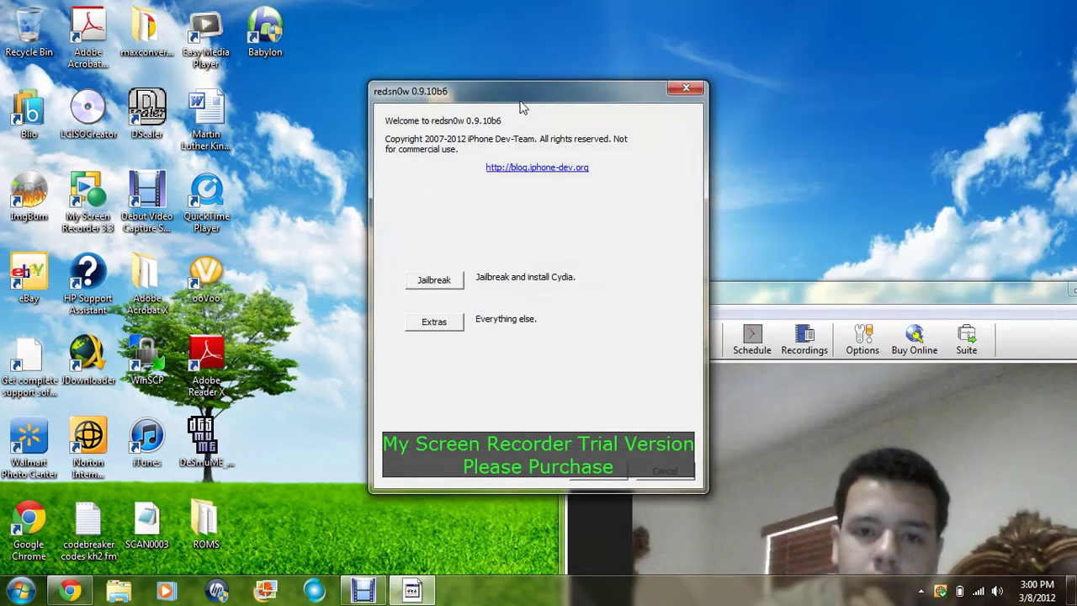
pyautogui.moveTo(521, 101); pyautogui.dragTo(465, 77)
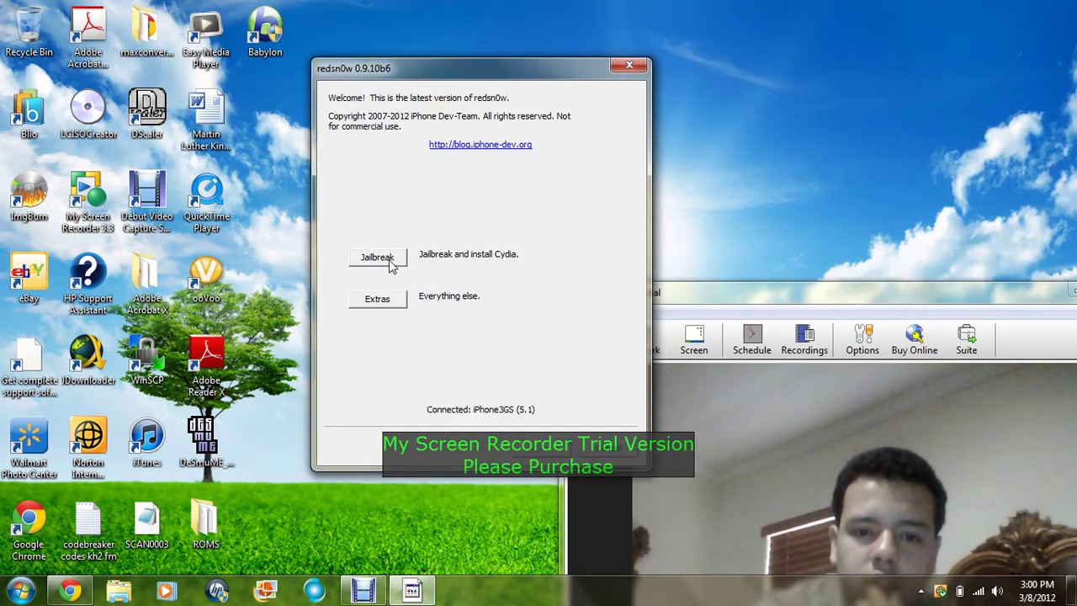
pyautogui.click(391, 263)
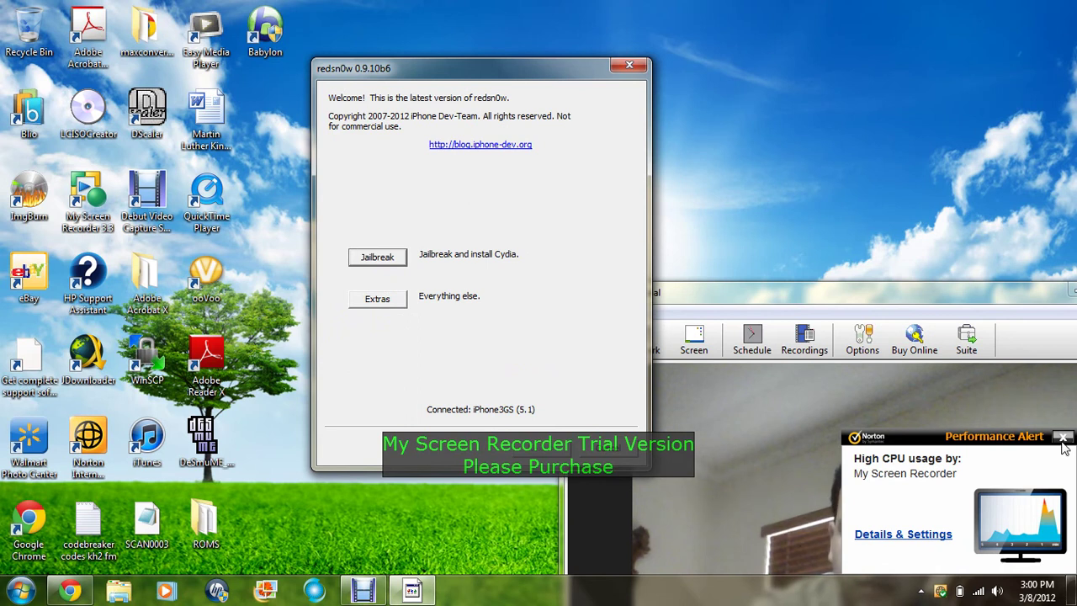
# Step: Dismiss the Norton performance alert and move the Debut Professional webcam window higher, keeping redsn0w in front
pyautogui.click(1062, 437)
pyautogui.click(973, 301)
pyautogui.moveTo(974, 301); pyautogui.dragTo(1003, 227)
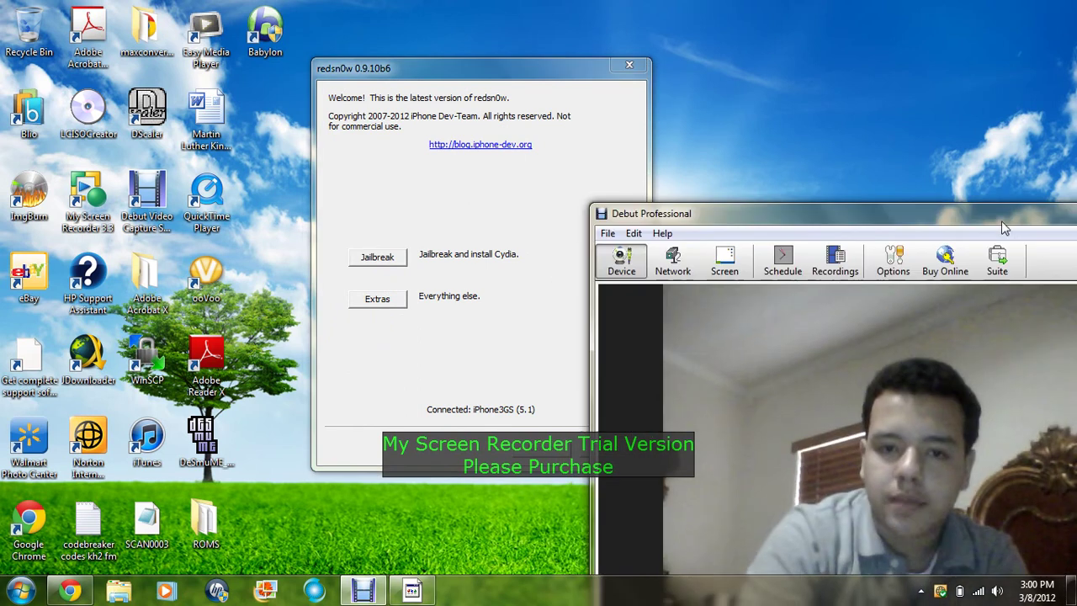
pyautogui.click(497, 84)
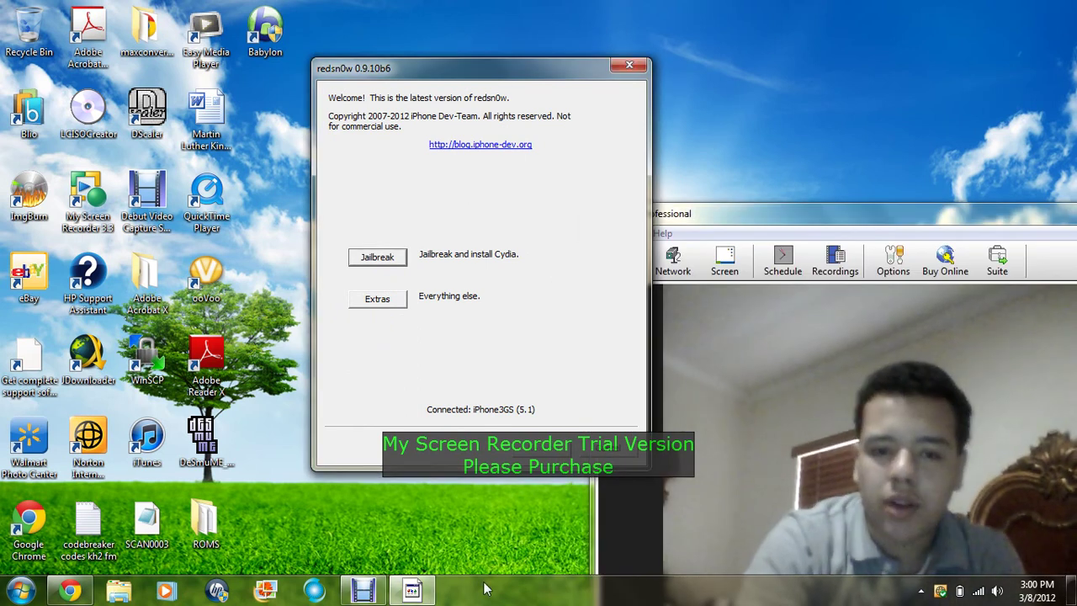
# Step: Start the Jailbreak procedure in redsn0w and try to put the device into DFU mode with its instructions
pyautogui.click(378, 257)
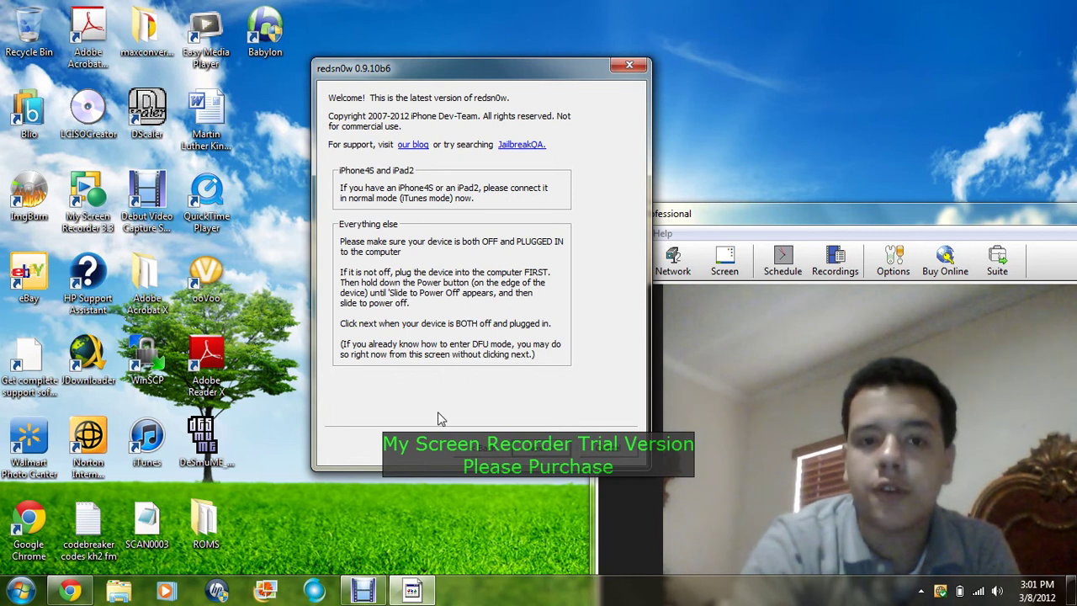
pyautogui.click(539, 461)
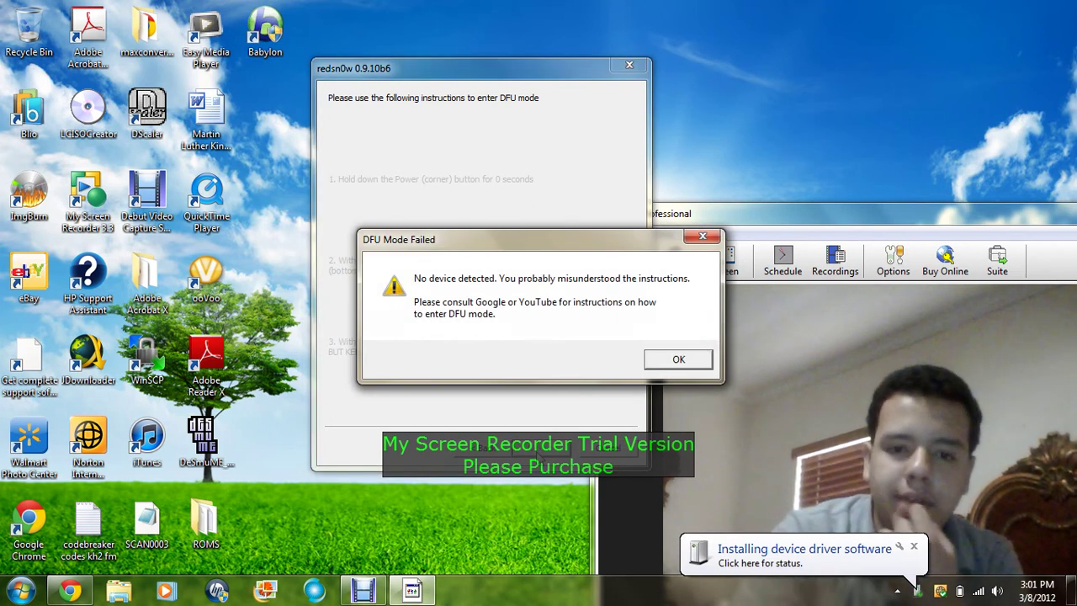
pyautogui.click(678, 360)
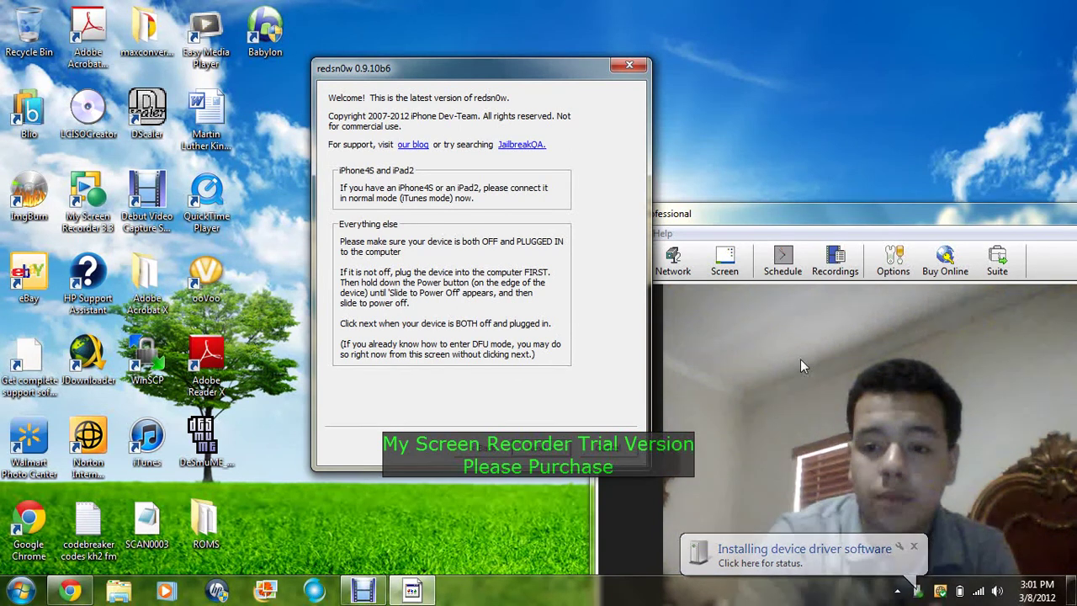
# Step: Pause the My Screen Recorder capture and dismiss the device driver installation notification
pyautogui.click(898, 591)
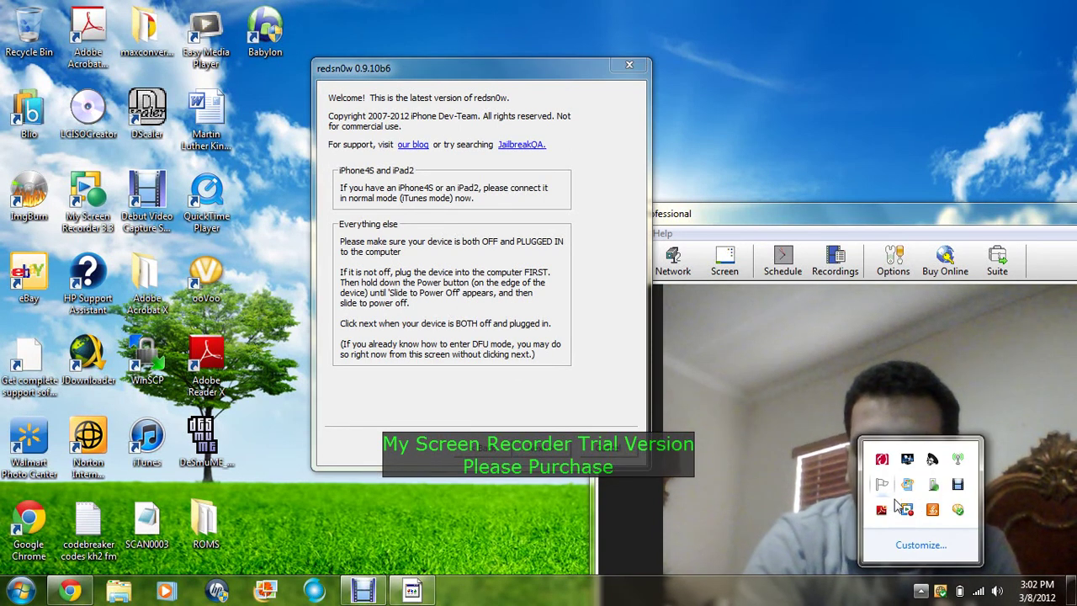
pyautogui.rightClick(906, 510)
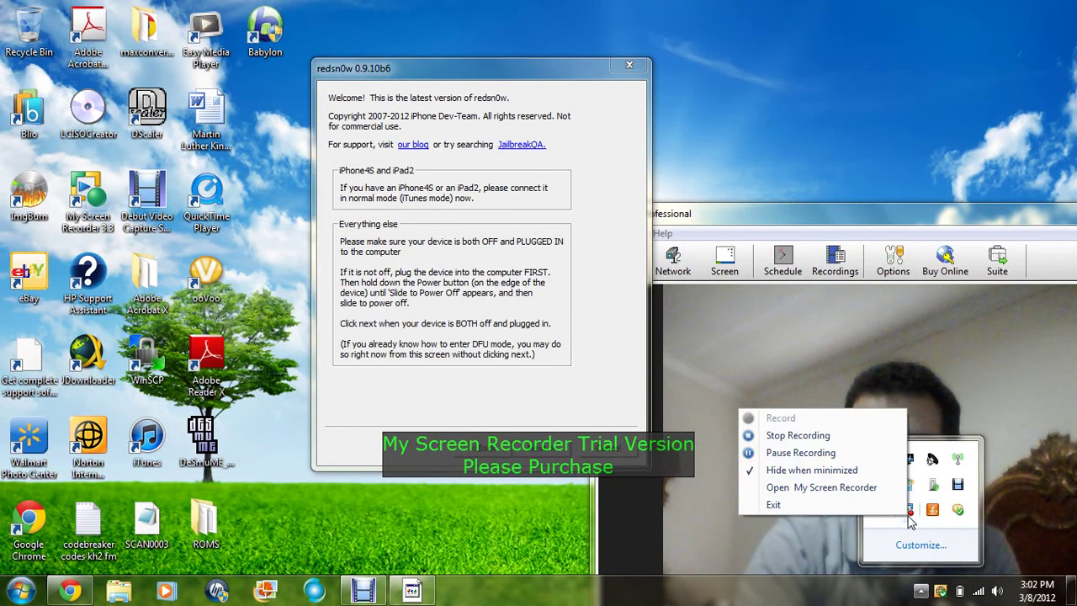
pyautogui.click(814, 452)
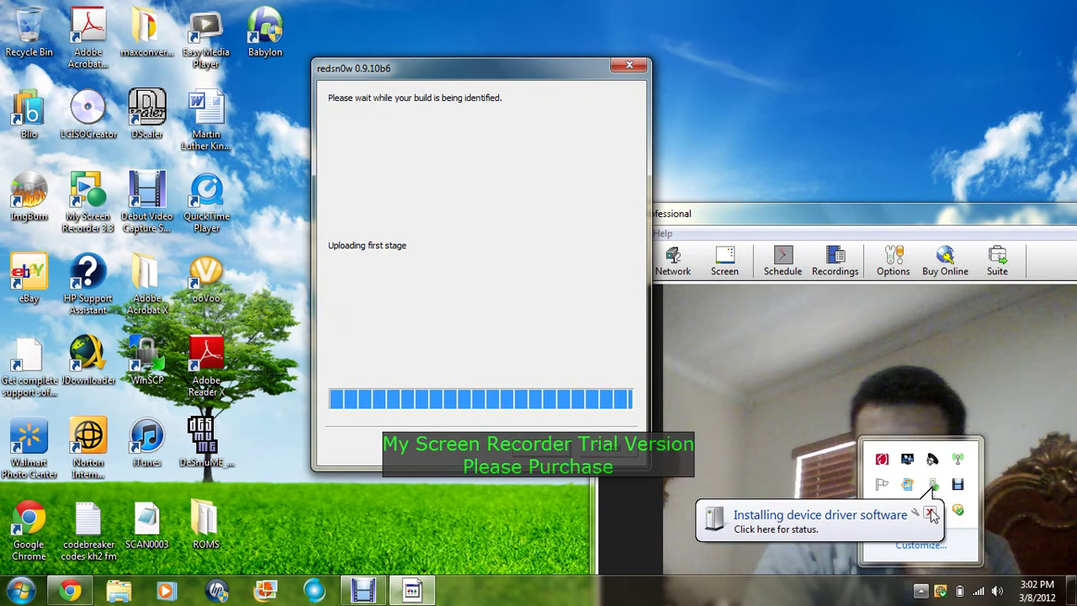
pyautogui.click(931, 514)
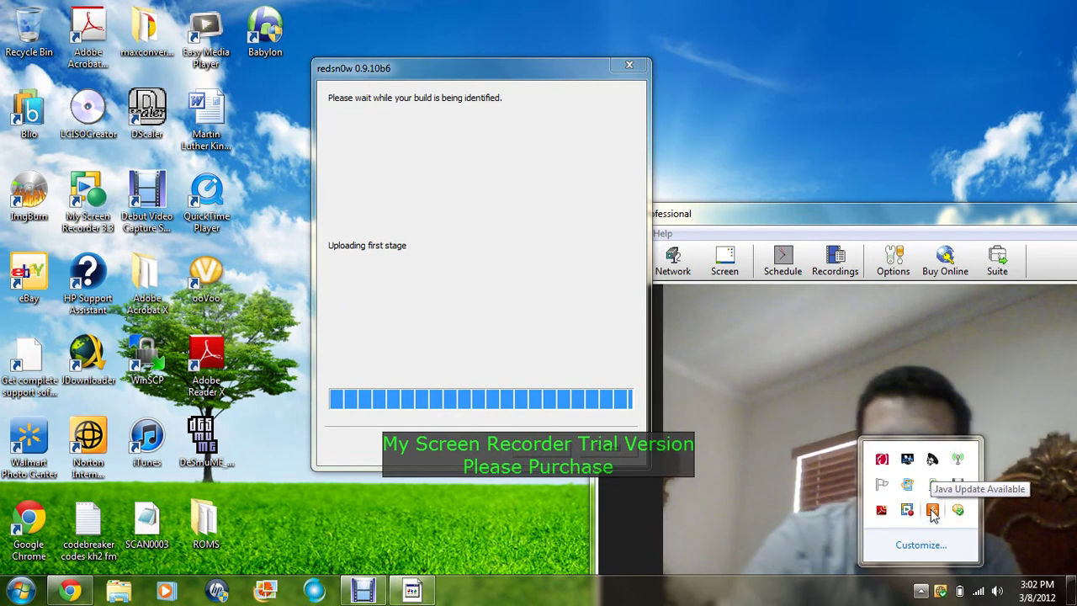
# Step: Shift the redsn0w window slightly aside and pause the screen capture again during the build identification
pyautogui.moveTo(450, 82); pyautogui.dragTo(432, 82)
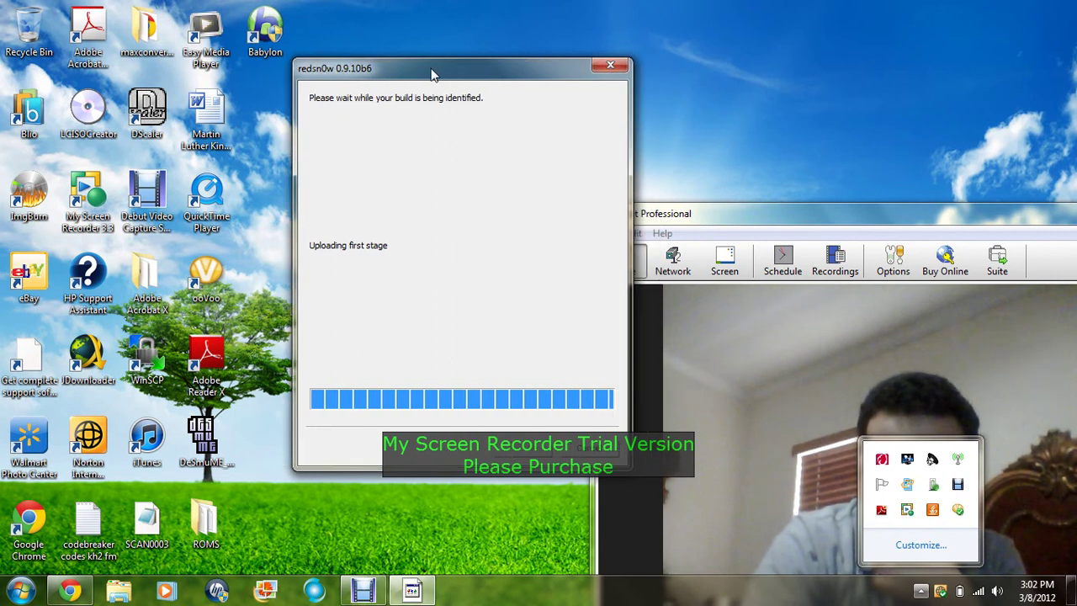
pyautogui.rightClick(907, 514)
pyautogui.click(820, 448)
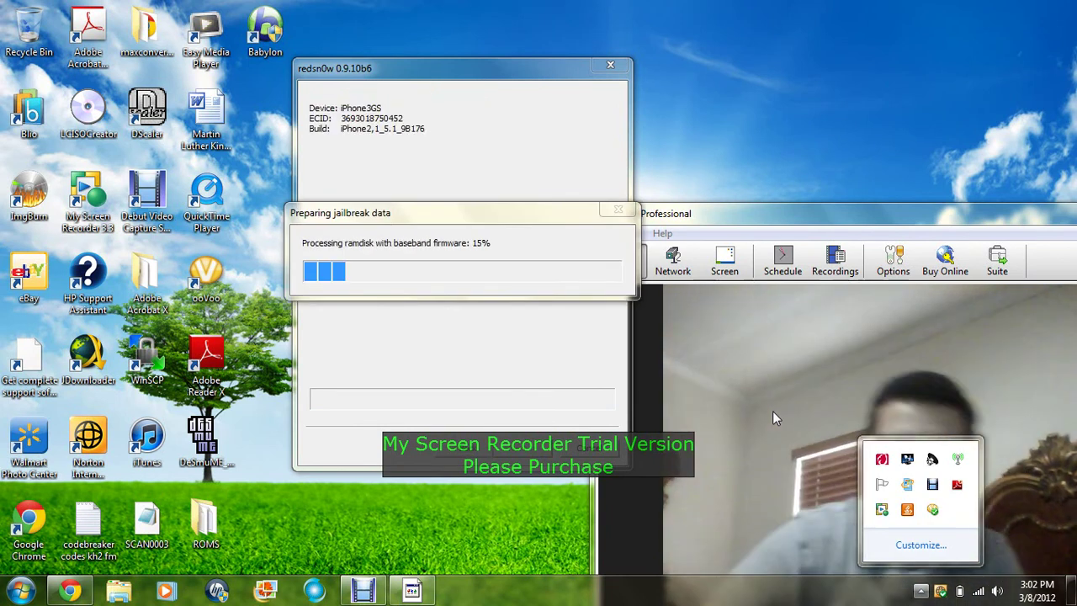
pyautogui.click(922, 592)
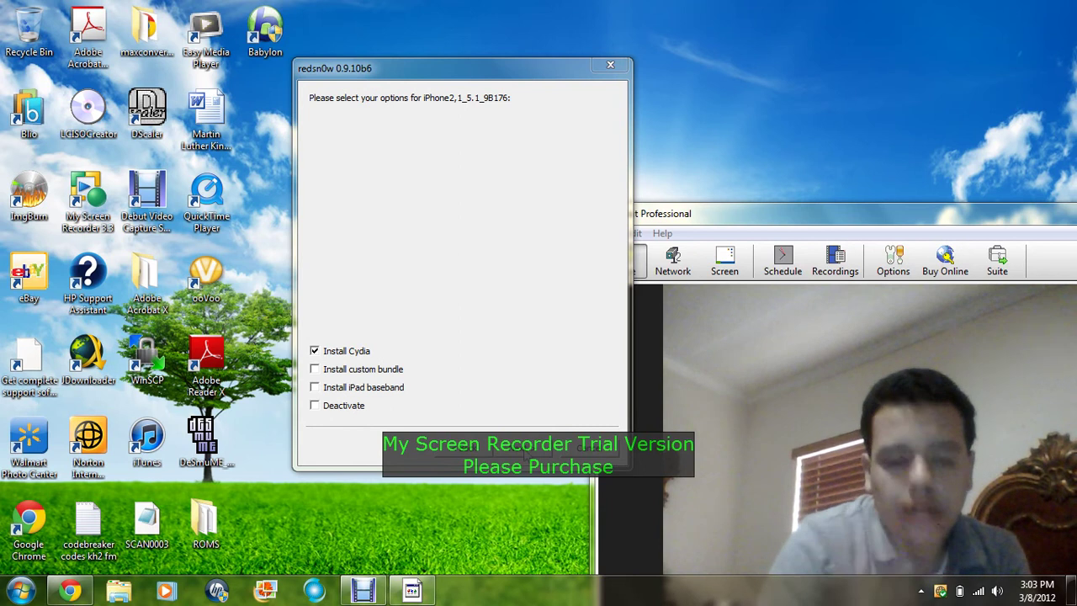
# Step: Run the jailbreak with Install Cydia selected, and return to the start to open the Extras options
pyautogui.click(524, 450)
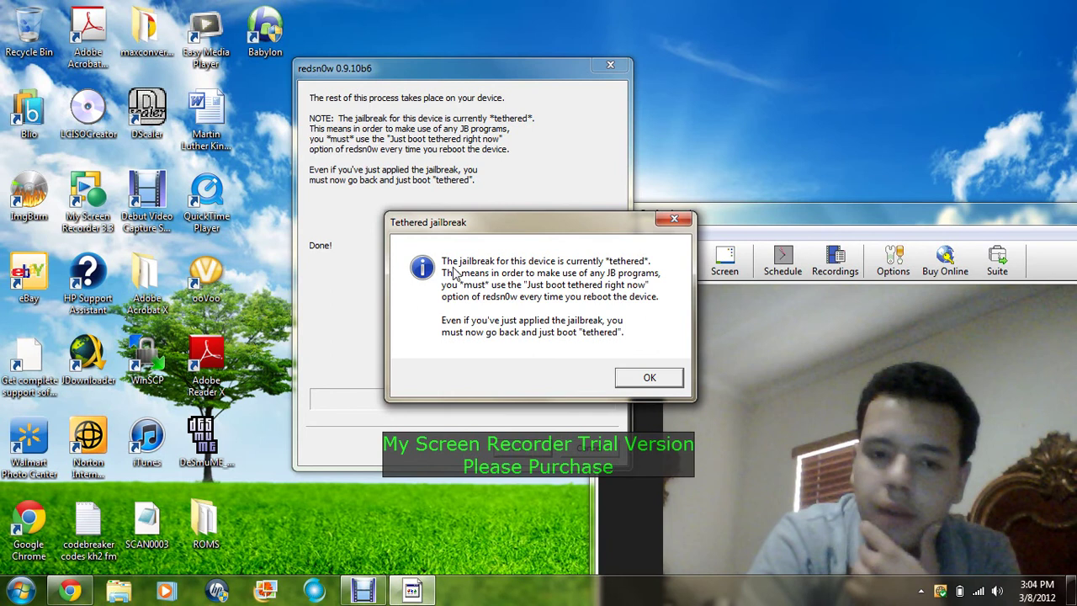
pyautogui.click(661, 379)
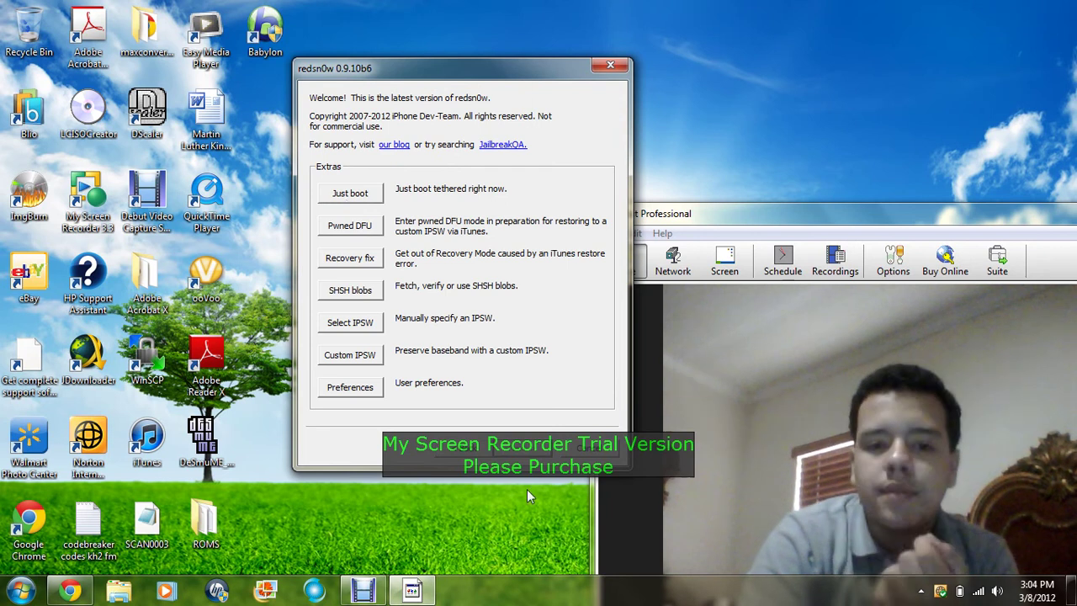
pyautogui.click(538, 447)
pyautogui.click(363, 303)
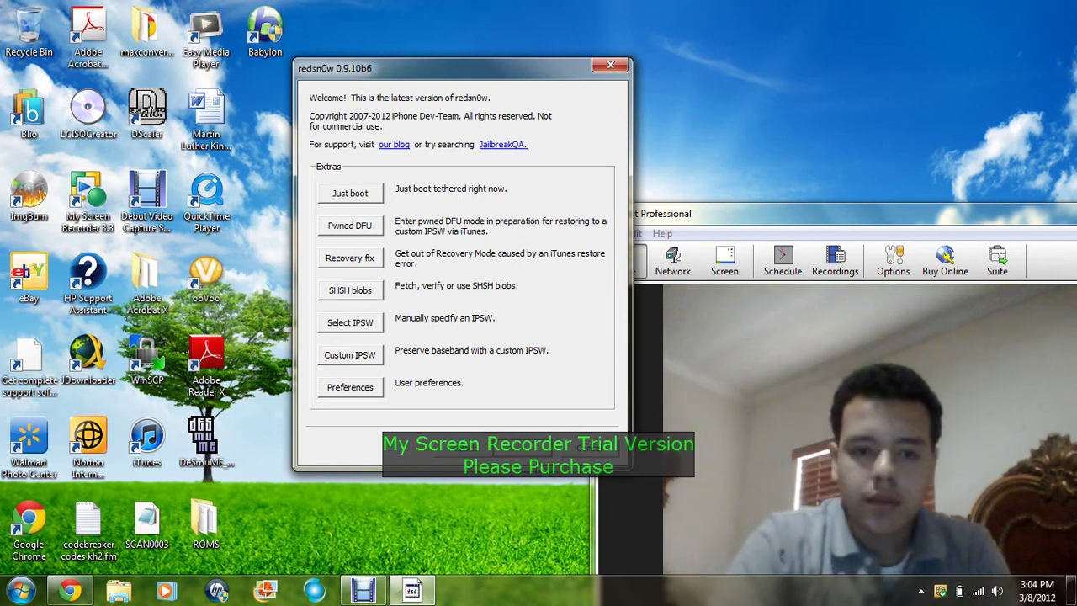
# Step: Pause the My Screen Recorder capture while the Extras options are open
pyautogui.click(920, 591)
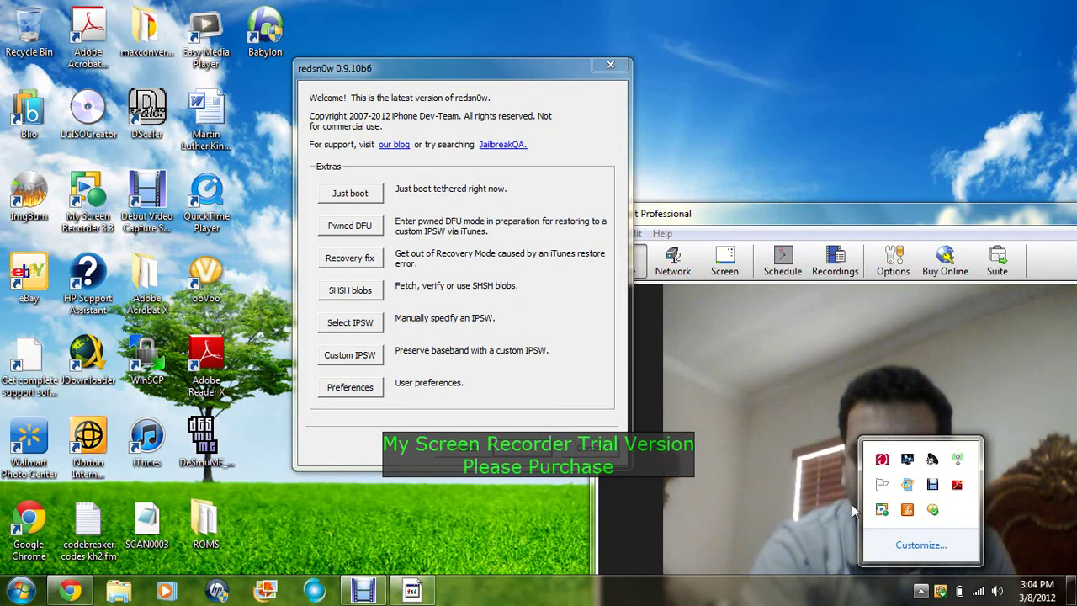
pyautogui.rightClick(881, 506)
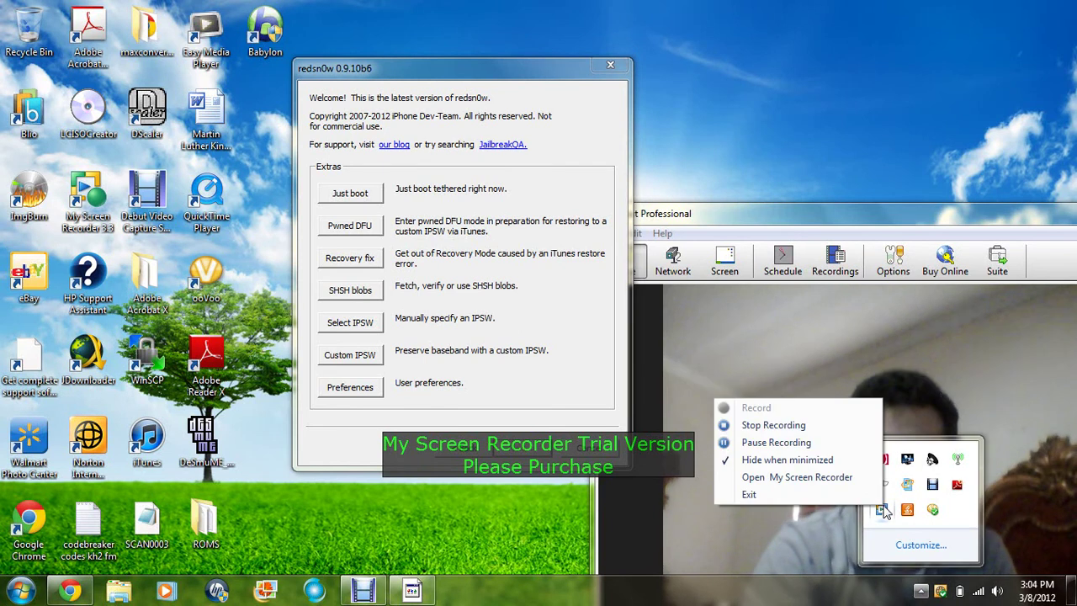
pyautogui.click(776, 442)
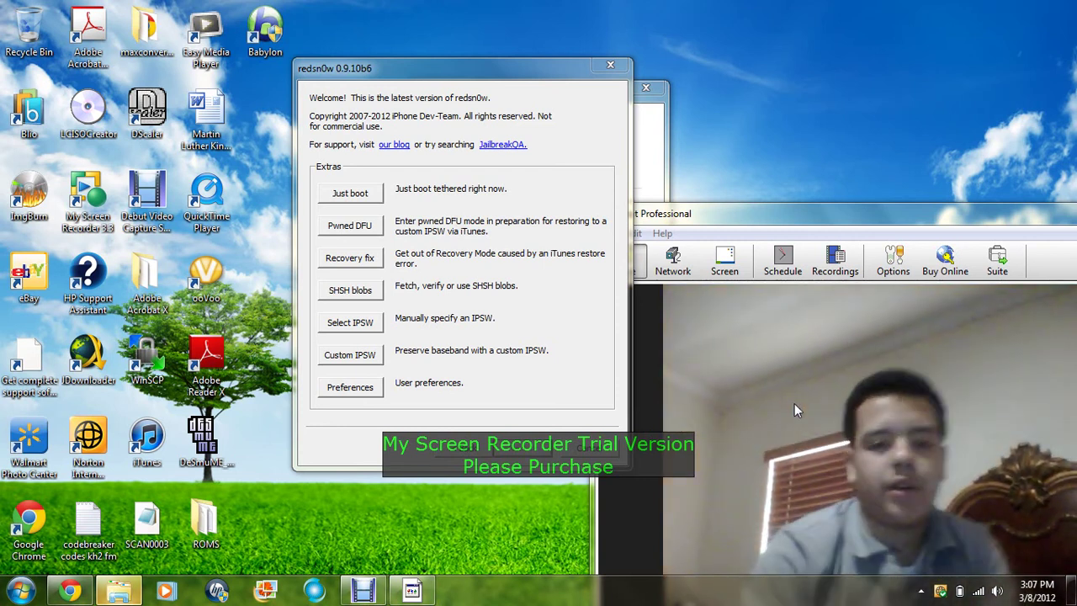
# Step: Boot the device tethered with the Just boot option, continuing past the DFU preparation instructions
pyautogui.click(347, 194)
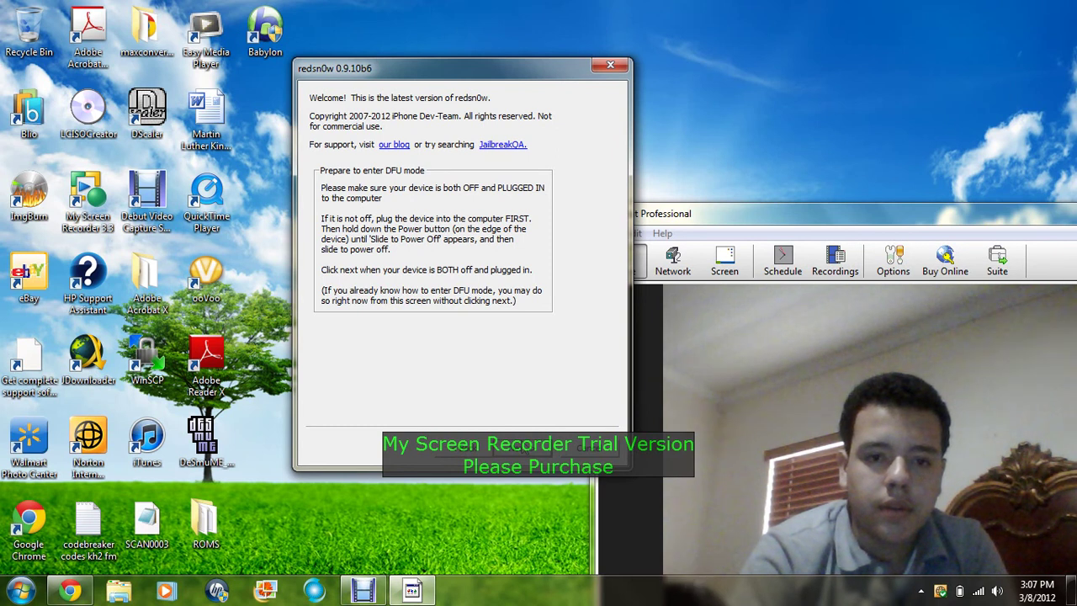
pyautogui.press('Return')
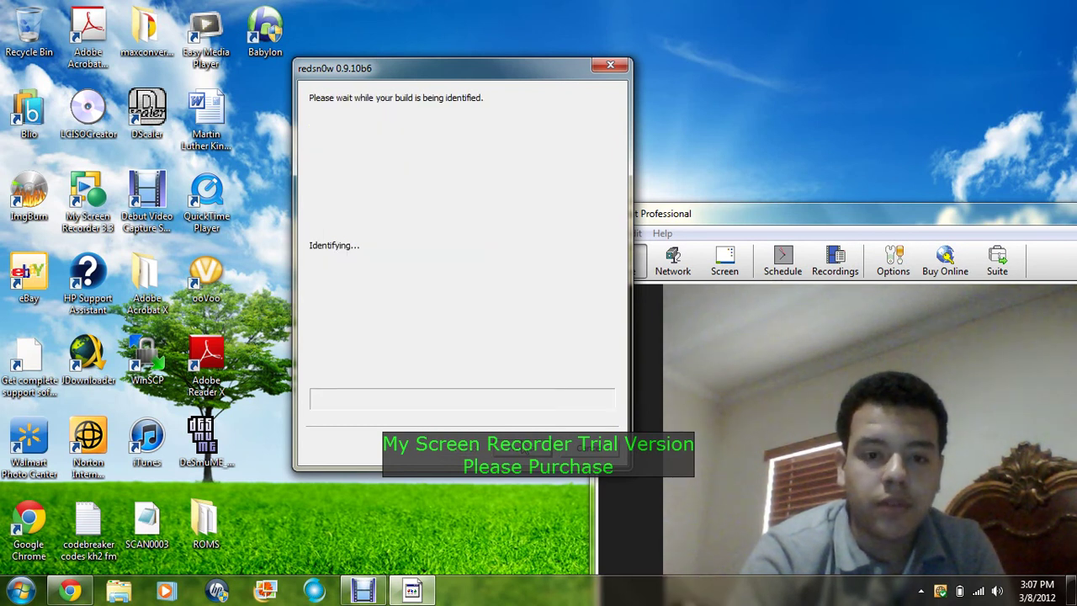
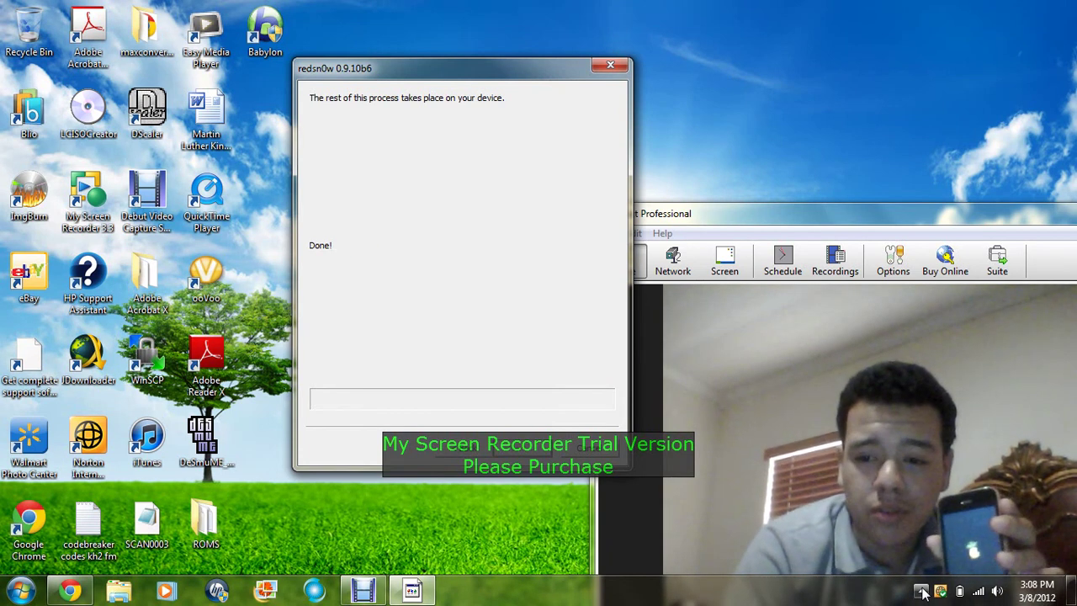
# Step: Pause the screen recording after the tethered boot and collapse the hidden notification icons
pyautogui.click(921, 591)
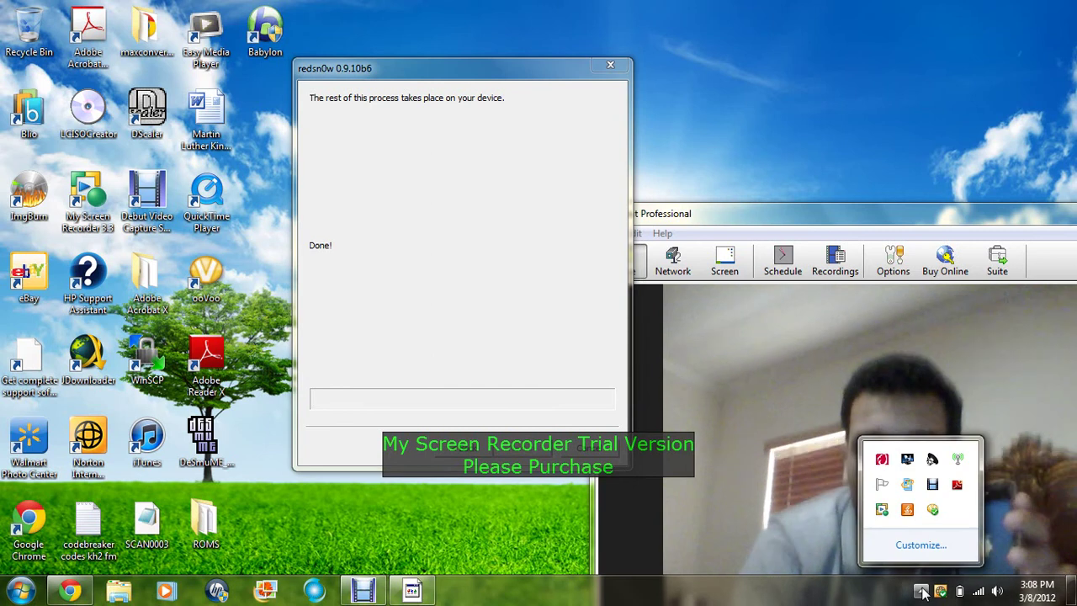
pyautogui.rightClick(883, 514)
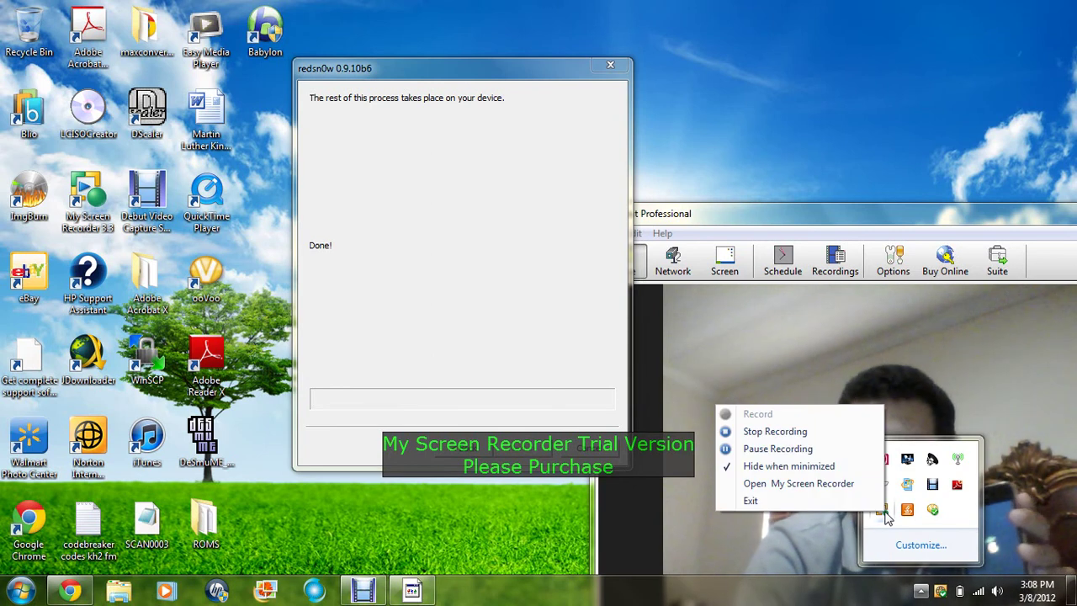
pyautogui.click(820, 448)
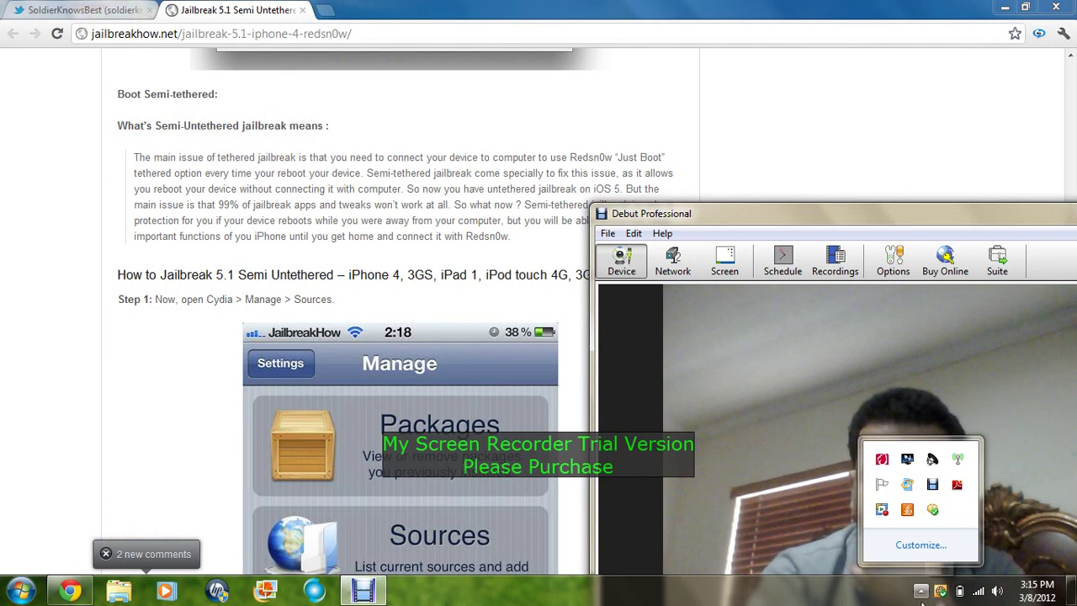
pyautogui.click(921, 593)
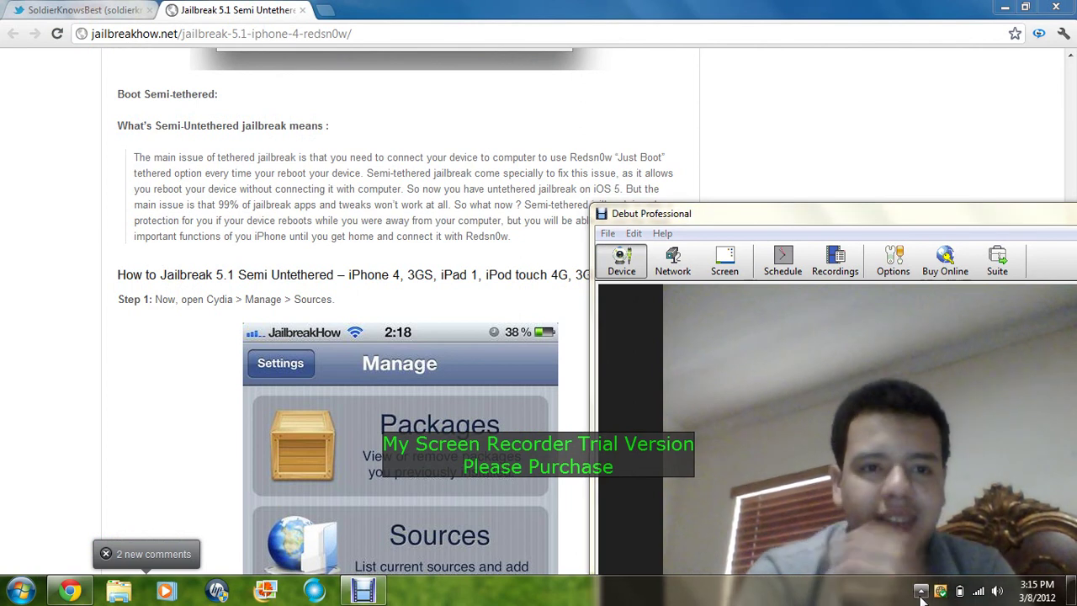
# Step: Examine step 2 of the jailbreakhow.net semi-untethered guide for the Cydia repository, and bring Debut Professional back in front
pyautogui.click(122, 177)
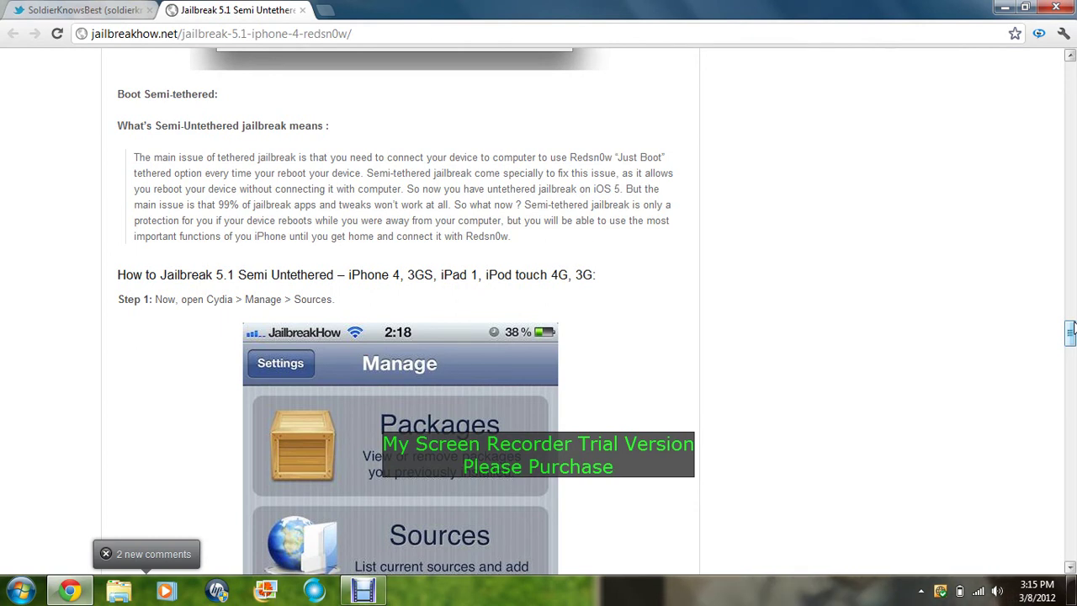
pyautogui.moveTo(1070, 333); pyautogui.dragTo(1070, 369)
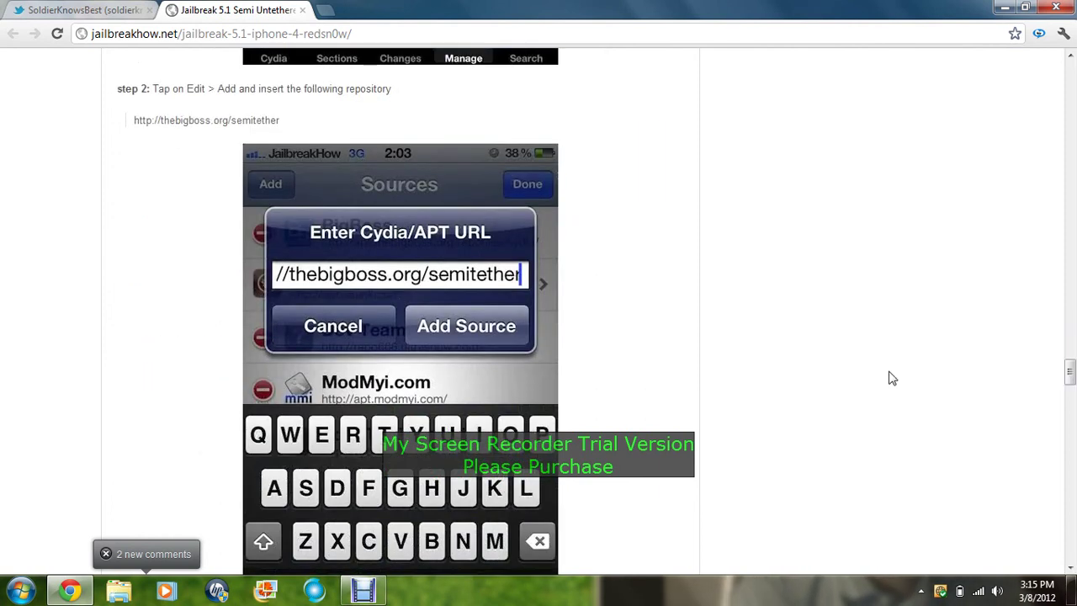
pyautogui.click(370, 593)
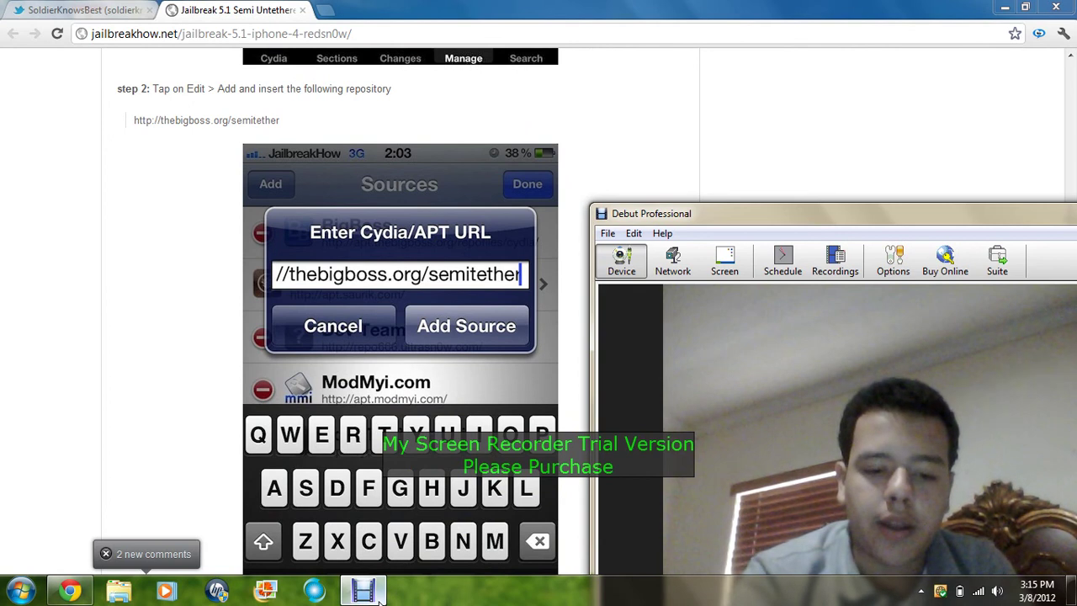